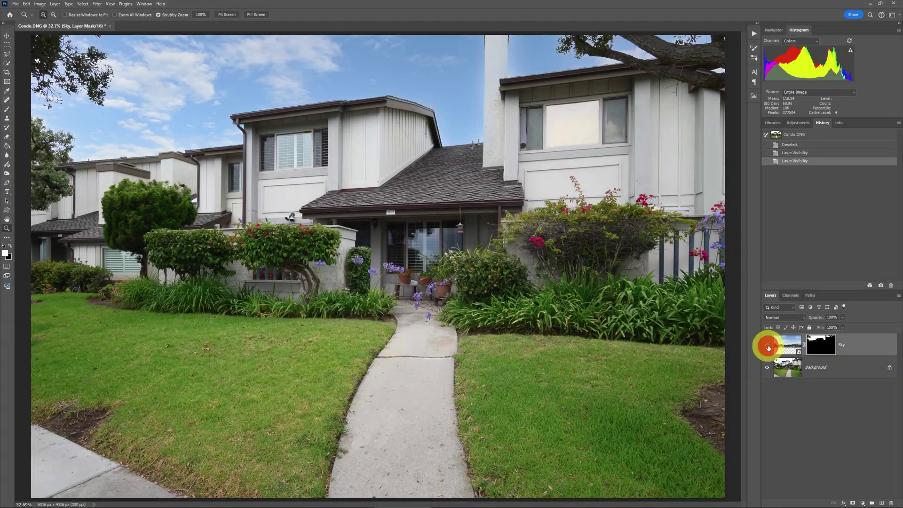
pyautogui.click(768, 347)
pyautogui.click(768, 347)
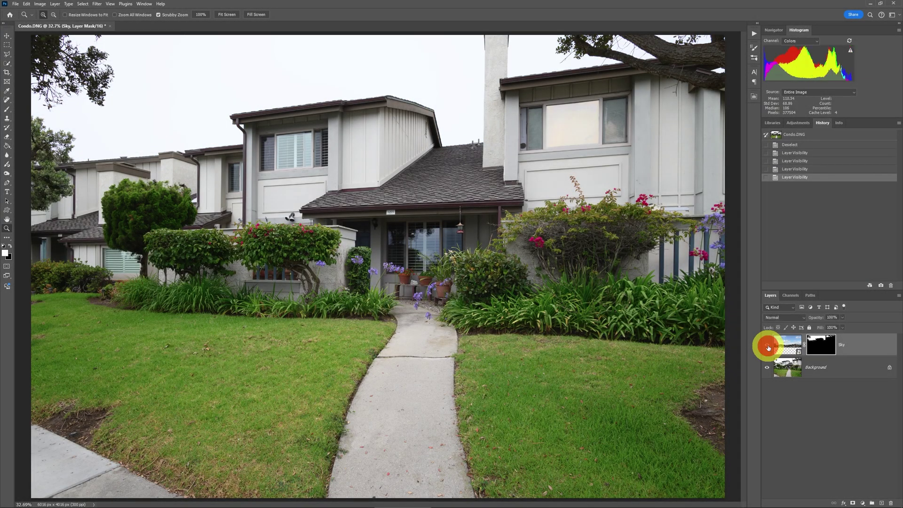
# - Zoom to 100% on the chimney edge, toggling the Sky layer to compare it against the original
pyautogui.click(503, 65)
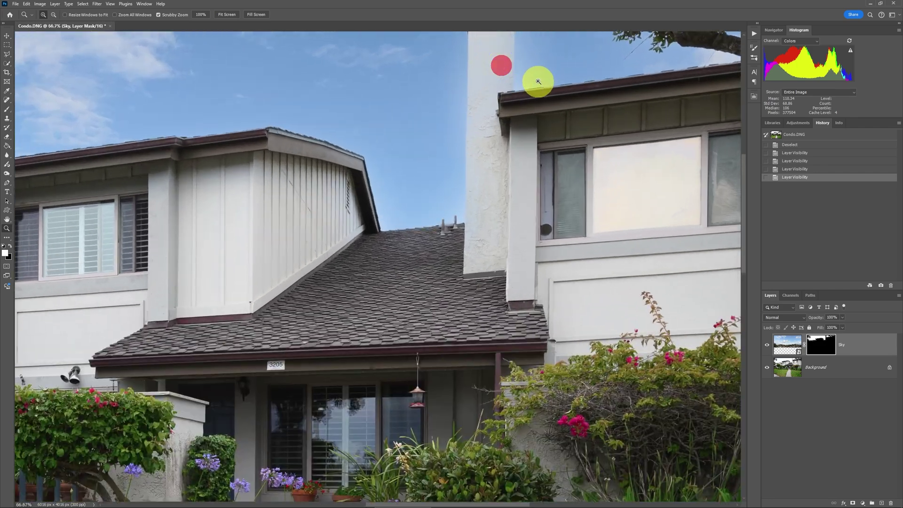
pyautogui.click(536, 76)
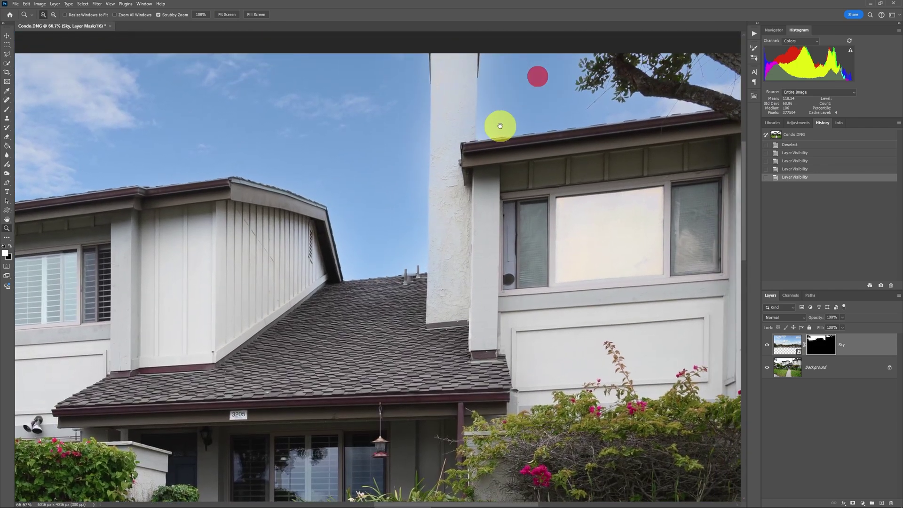
pyautogui.click(461, 121)
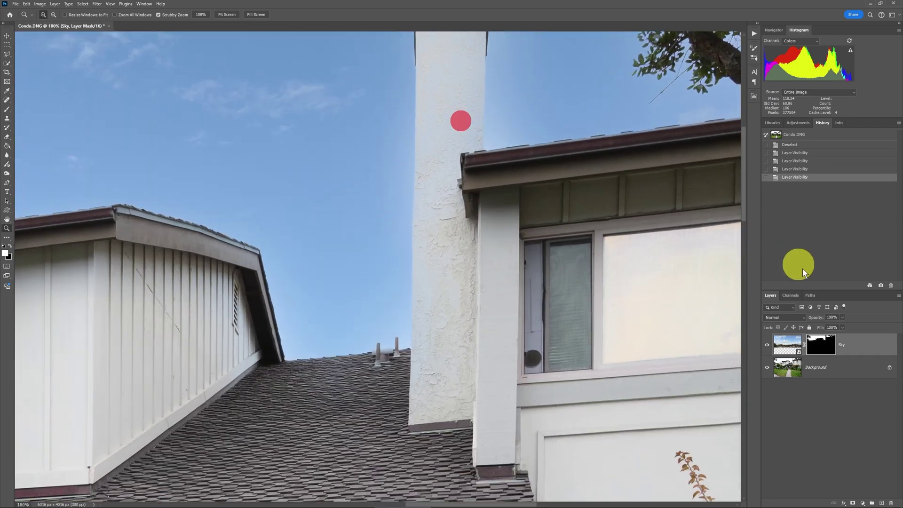
pyautogui.click(768, 348)
pyautogui.click(768, 348)
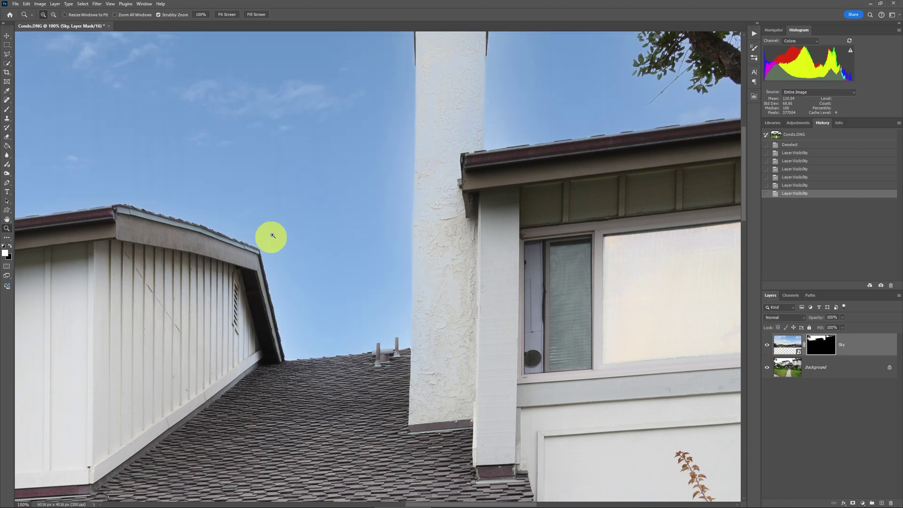
# - Zoom back out and display the Sky layer's mask alone, fitted to the window
pyautogui.keyDown('alt'); pyautogui.click(301, 222); pyautogui.keyUp('alt')
pyautogui.scroll(2, 301, 221)
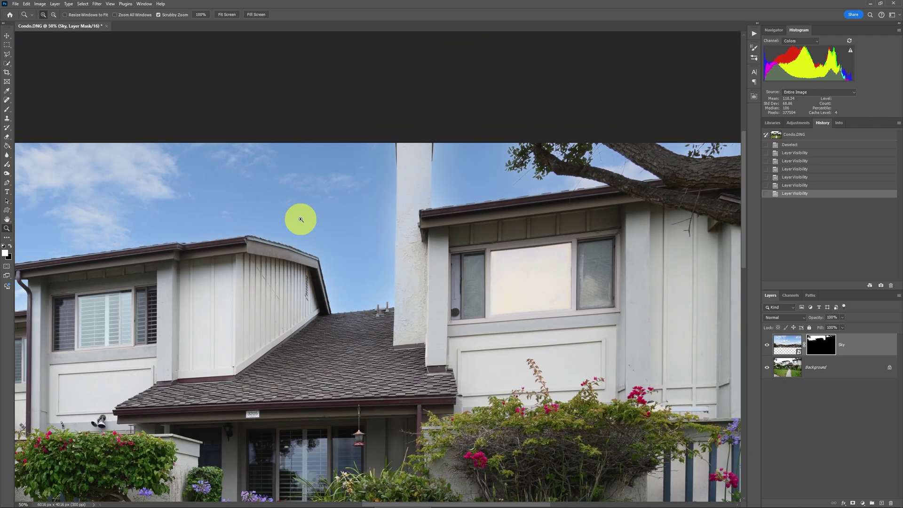
pyautogui.moveTo(472, 301); pyautogui.dragTo(470, 257)
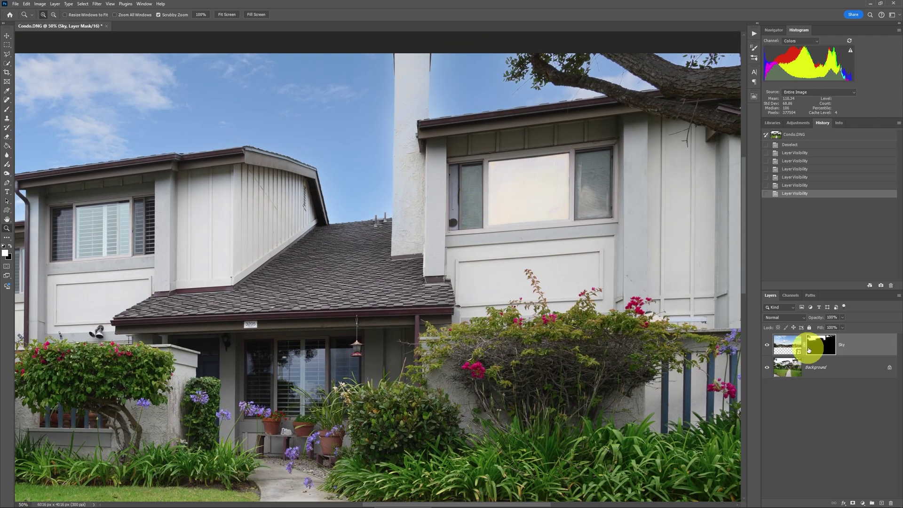
pyautogui.keyDown('alt'); pyautogui.click(812, 347); pyautogui.keyUp('alt')
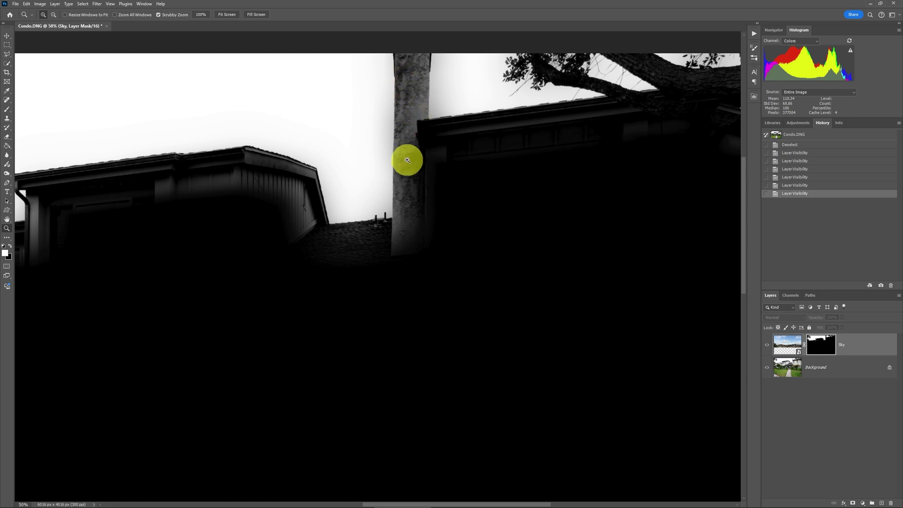
pyautogui.hotkey('ctrl', '0')
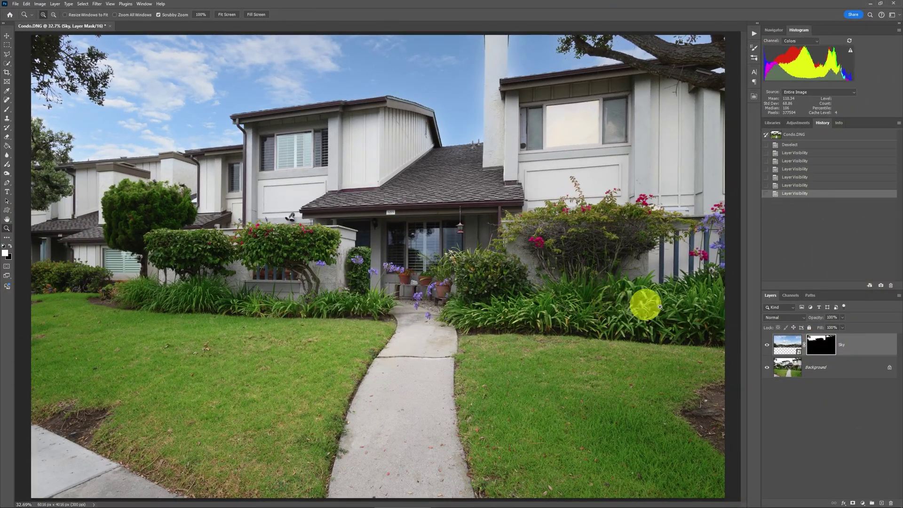
# - Delete the Sky layer's mask and move the sky image about 40 px lower
pyautogui.rightClick(824, 345)
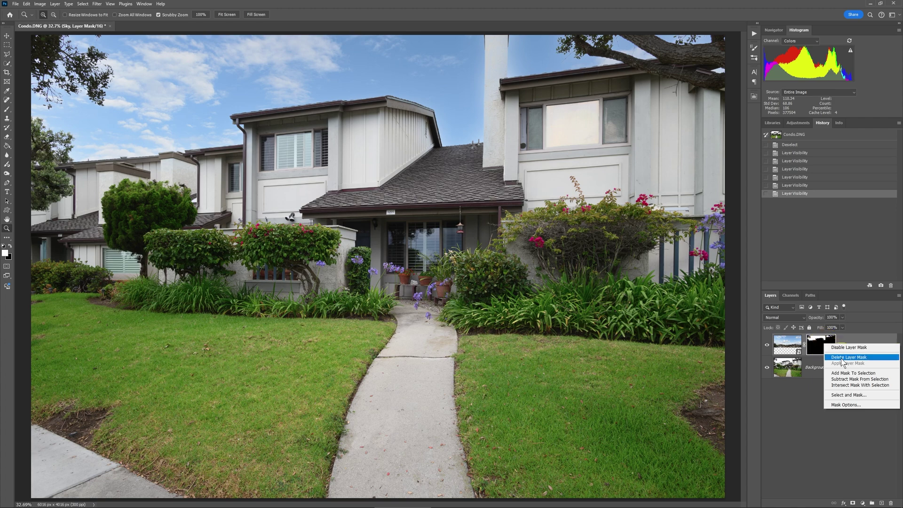
pyautogui.click(842, 359)
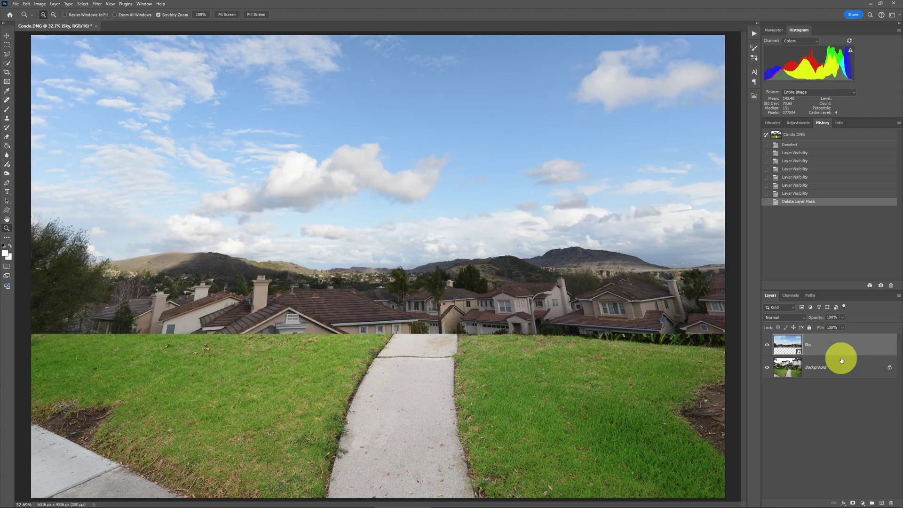
pyautogui.press('v')
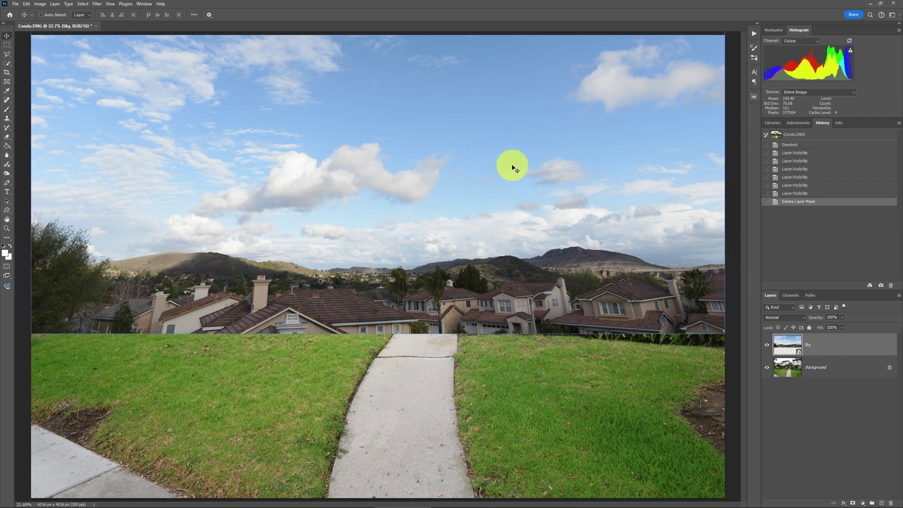
pyautogui.moveTo(513, 164); pyautogui.dragTo(513, 205)
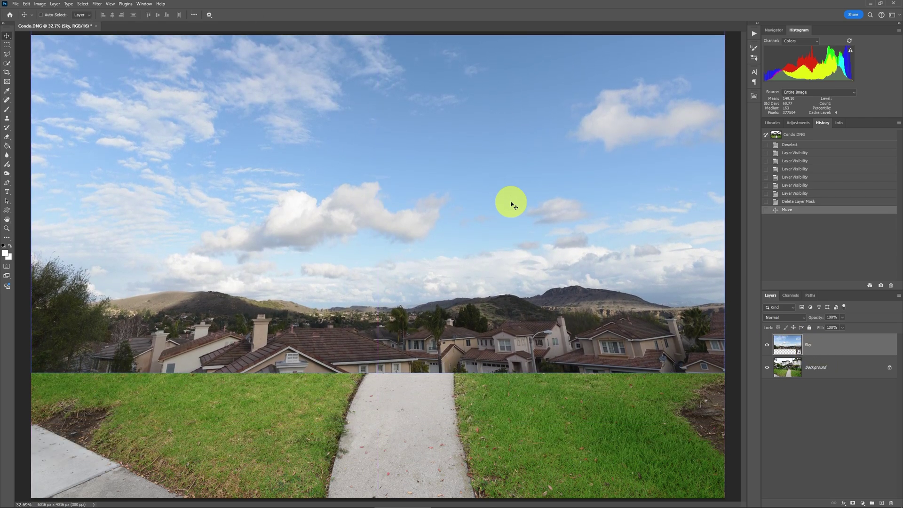
# - Align the sky's horizon with the house at 50% opacity, then restore 100% opacity
pyautogui.press('5')
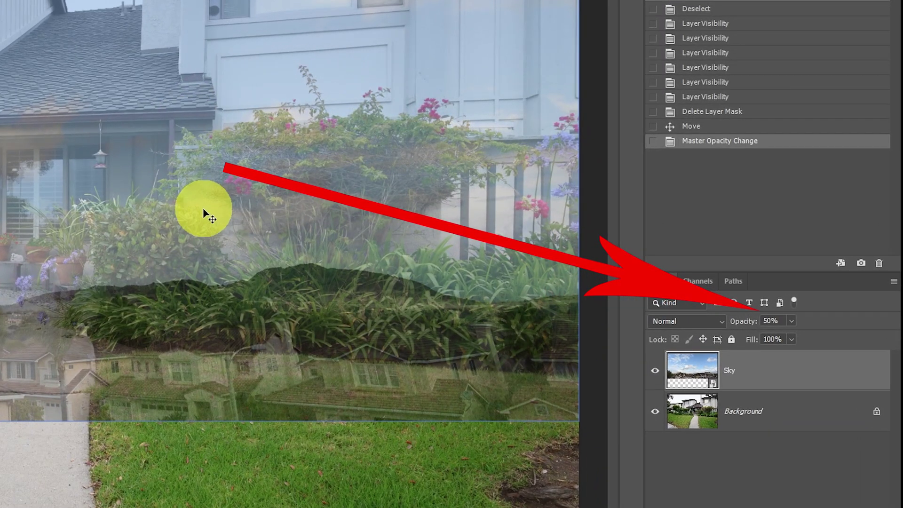
pyautogui.moveTo(521, 245); pyautogui.dragTo(522, 262)
pyautogui.moveTo(211, 221); pyautogui.dragTo(215, 181)
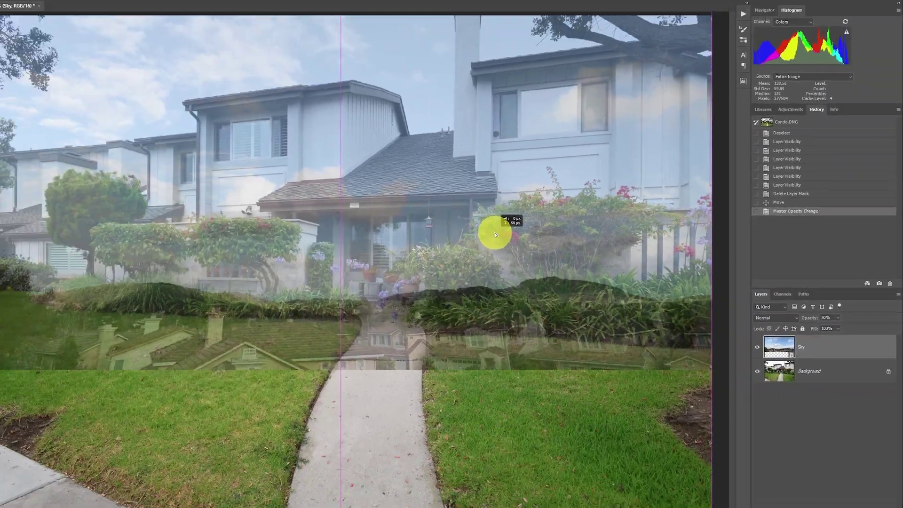
pyautogui.moveTo(495, 234); pyautogui.dragTo(494, 235)
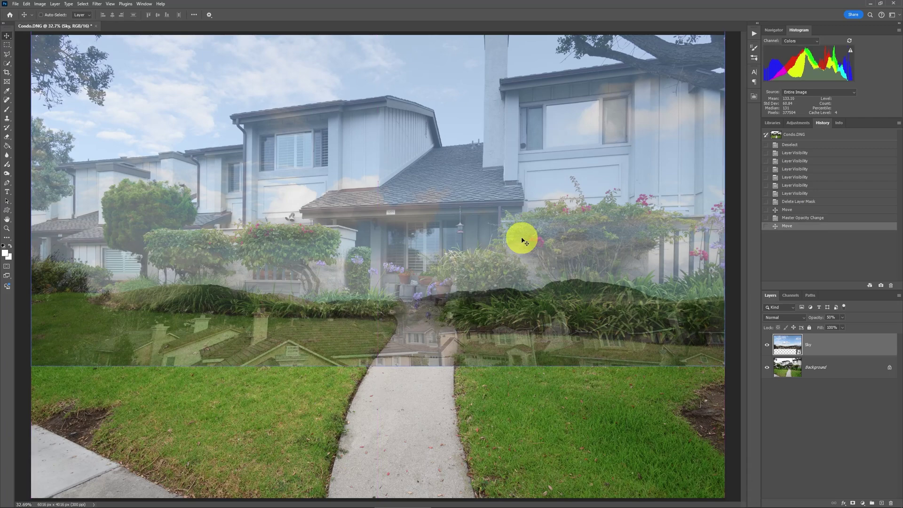
pyautogui.press('0')
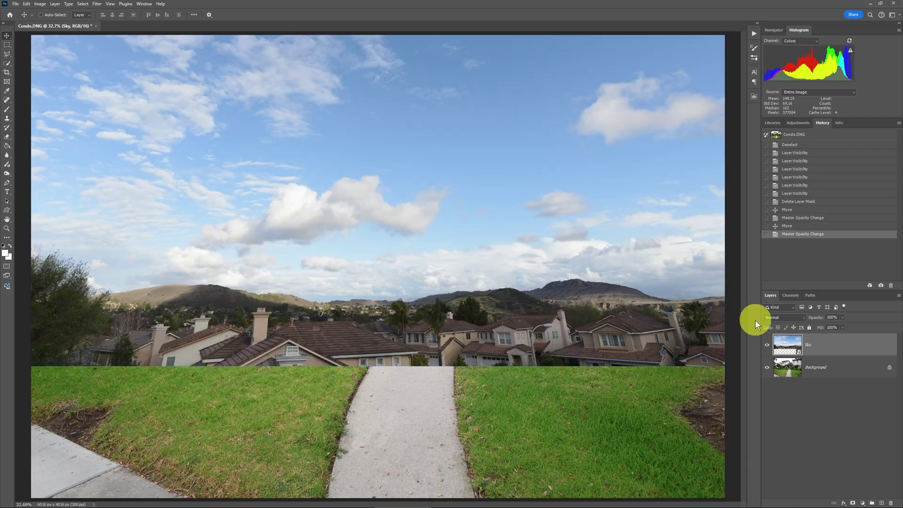
# - With Sky hidden, run Select > Sky on the Background, then mask the Sky layer with that selection
pyautogui.click(767, 346)
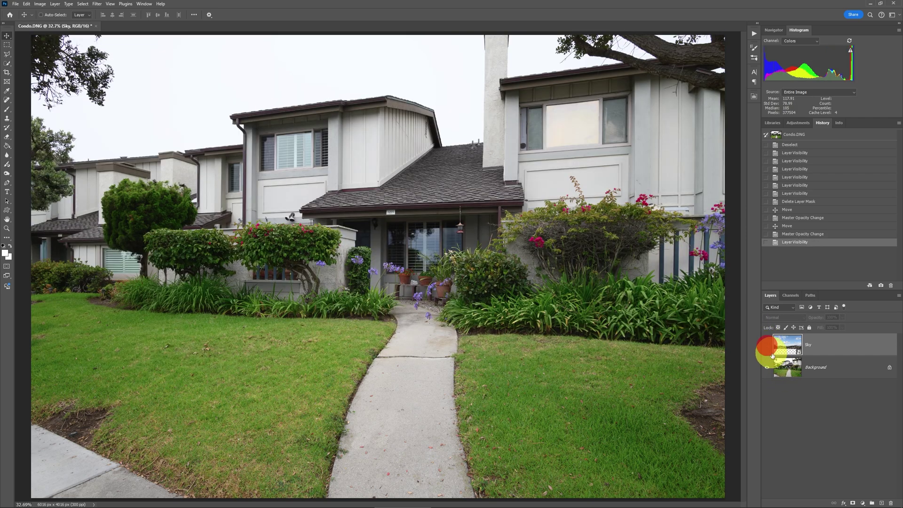
pyautogui.click(789, 370)
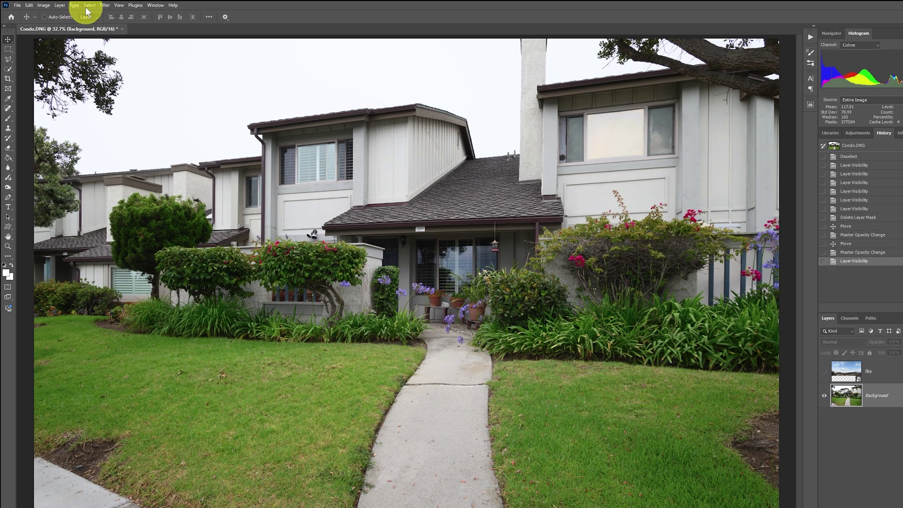
pyautogui.click(83, 4)
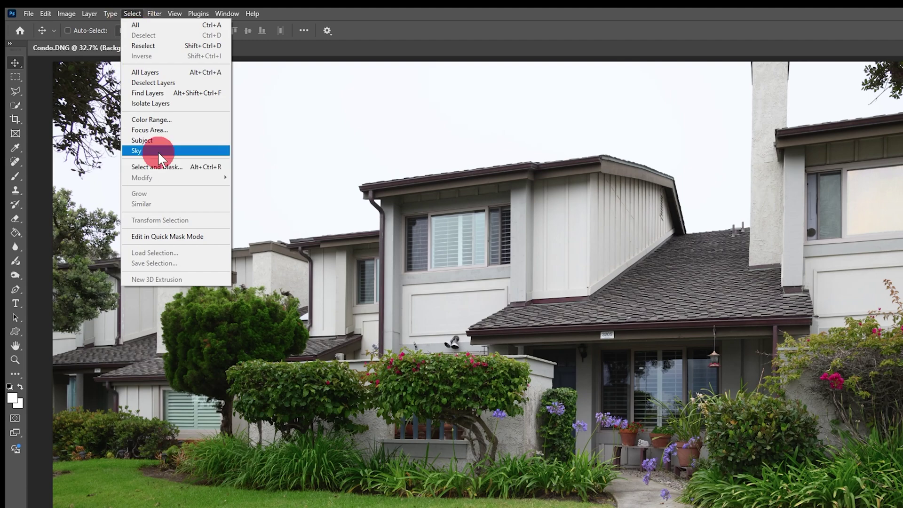
pyautogui.click(157, 151)
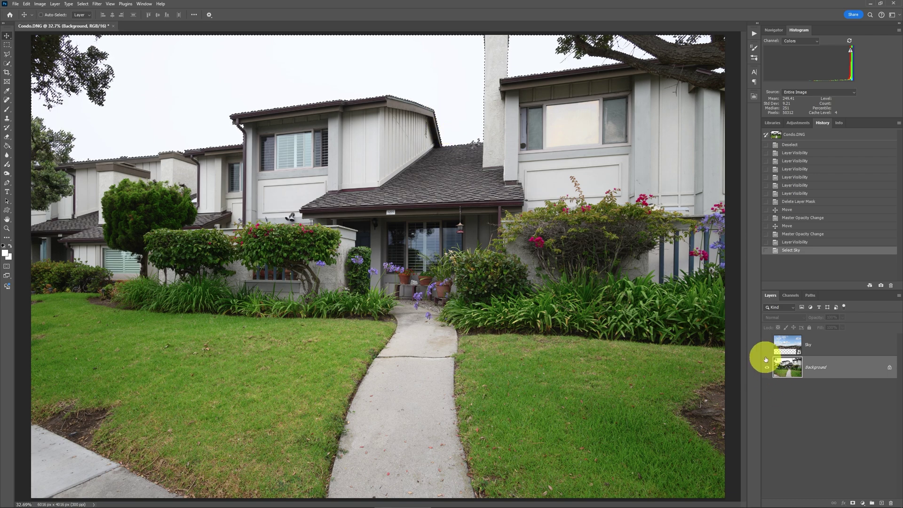
pyautogui.click(768, 349)
pyautogui.click(776, 347)
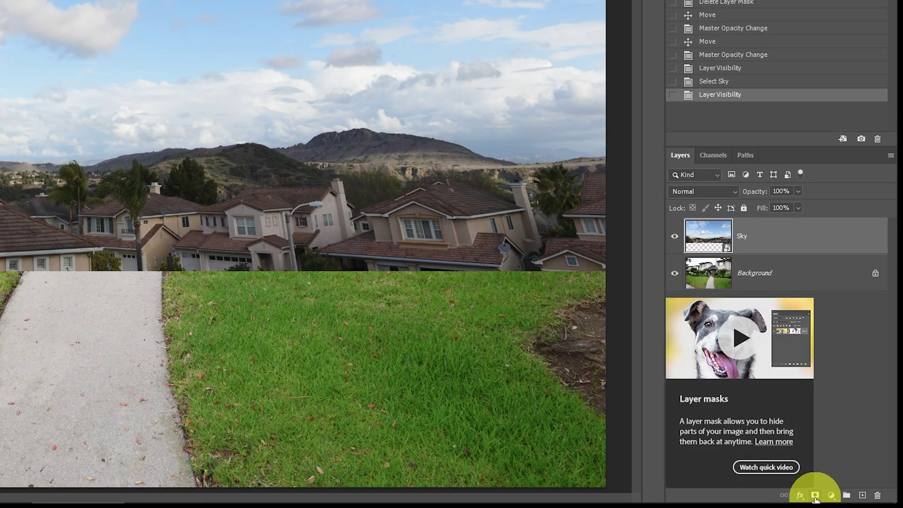
pyautogui.click(815, 495)
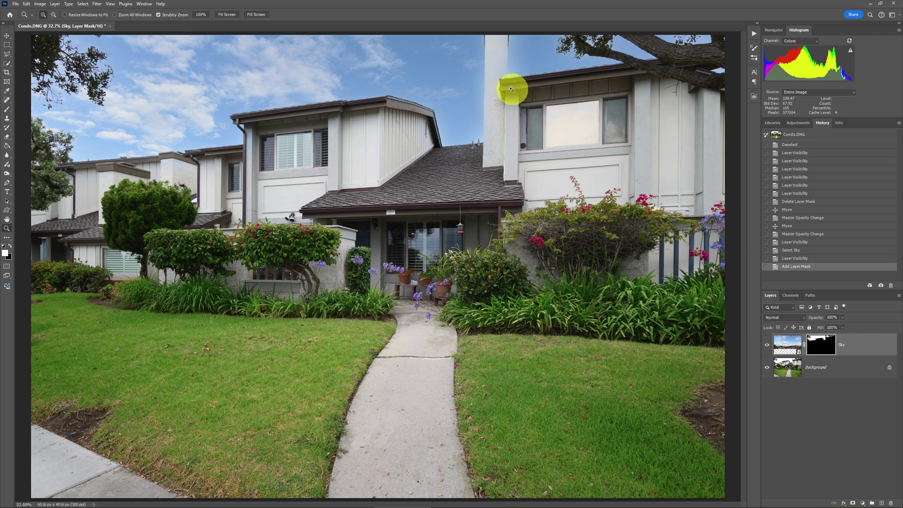
# - Show the Sky mask alone, zoomed in near the chimney, and pan along the roofline's soft grey edges
pyautogui.press('z')
pyautogui.click(502, 75)
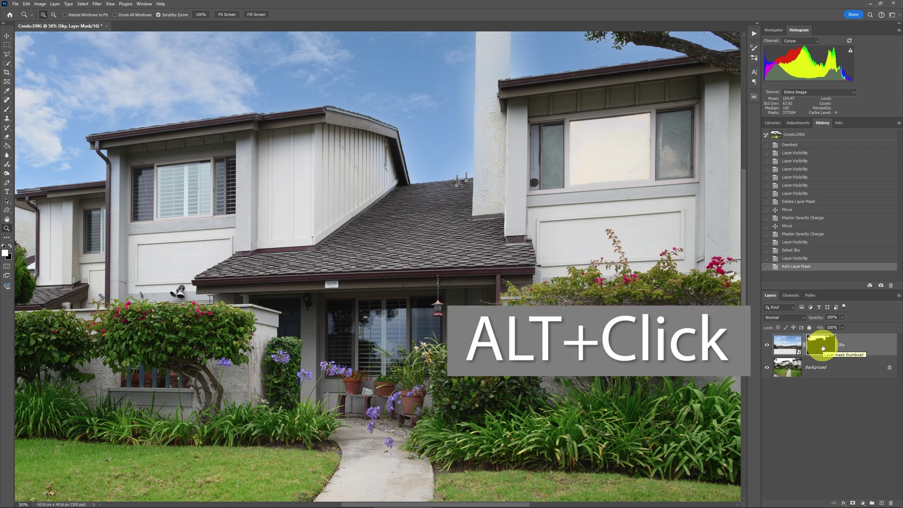
pyautogui.keyDown('alt'); pyautogui.click(823, 347); pyautogui.keyUp('alt')
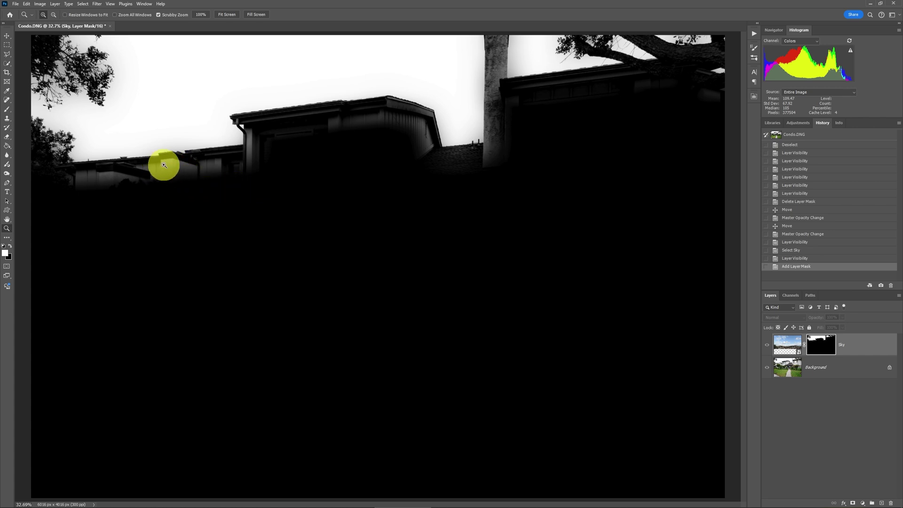
pyautogui.moveTo(460, 91); pyautogui.dragTo(459, 90)
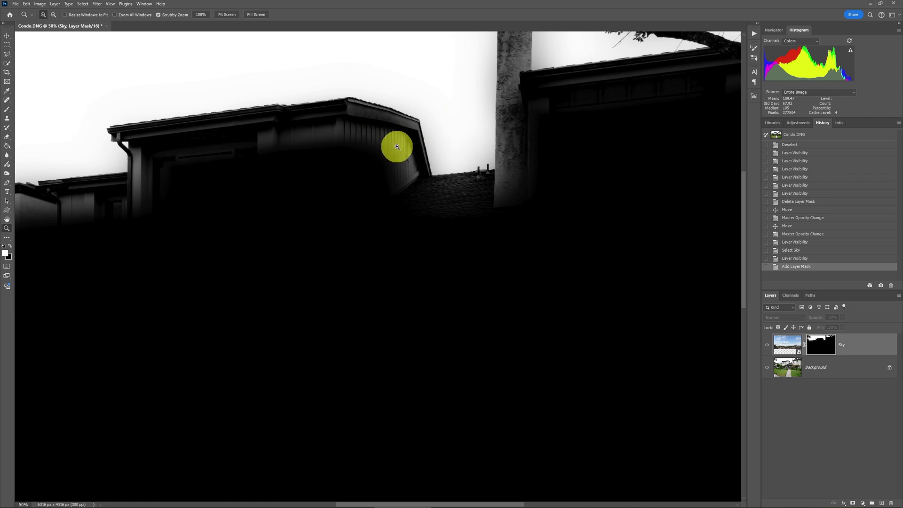
pyautogui.moveTo(268, 181); pyautogui.dragTo(312, 177)
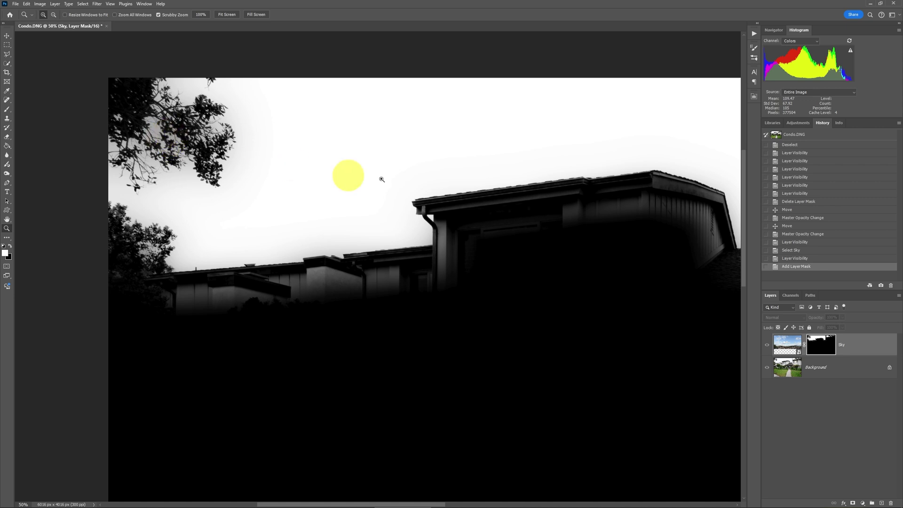
pyautogui.moveTo(608, 207); pyautogui.dragTo(491, 188)
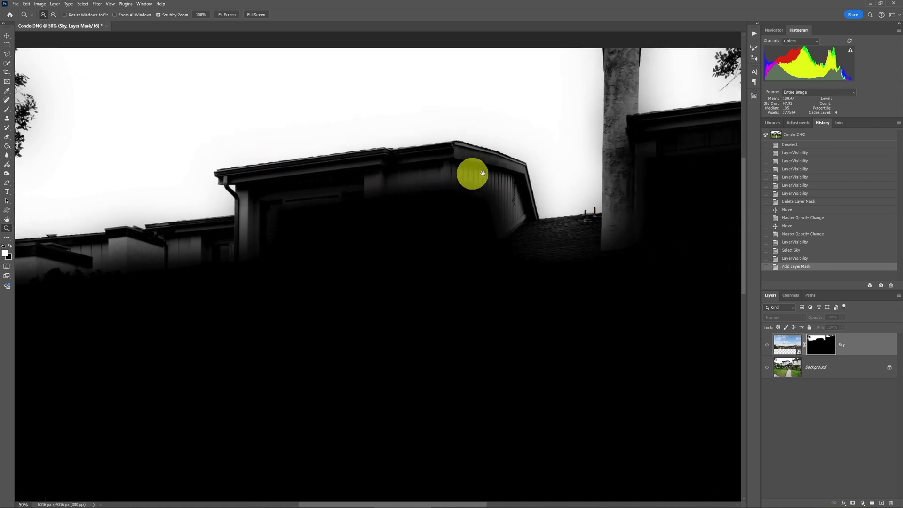
pyautogui.moveTo(483, 174); pyautogui.dragTo(442, 175)
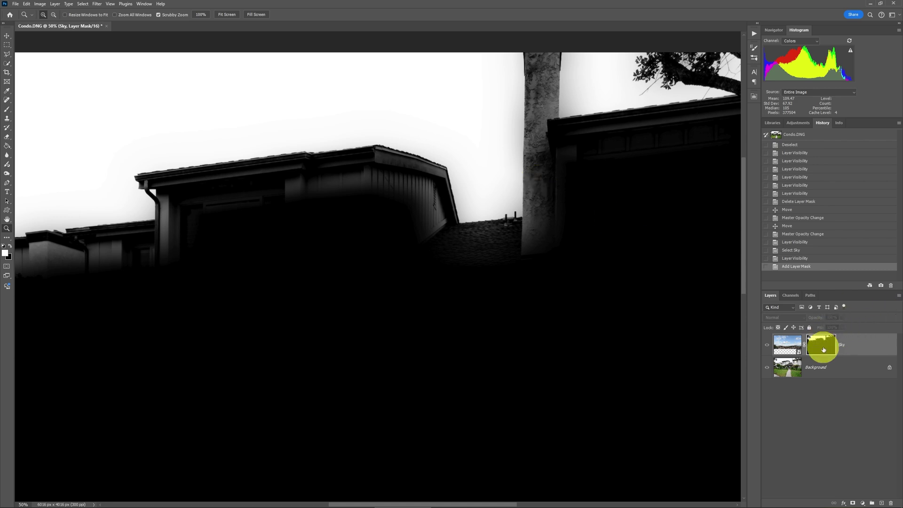
pyautogui.click(823, 350)
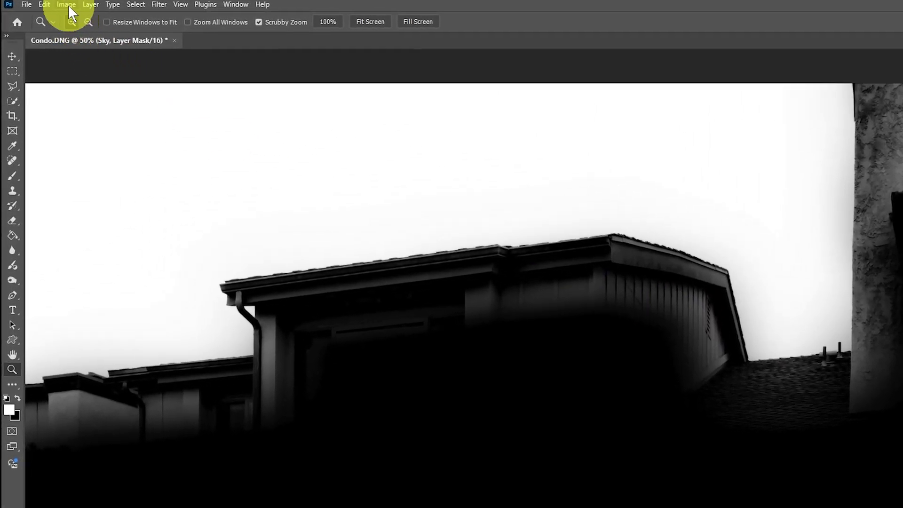
# - Apply Levels to the sky mask with black input 85 and white input 185
pyautogui.click(67, 5)
pyautogui.click(93, 36)
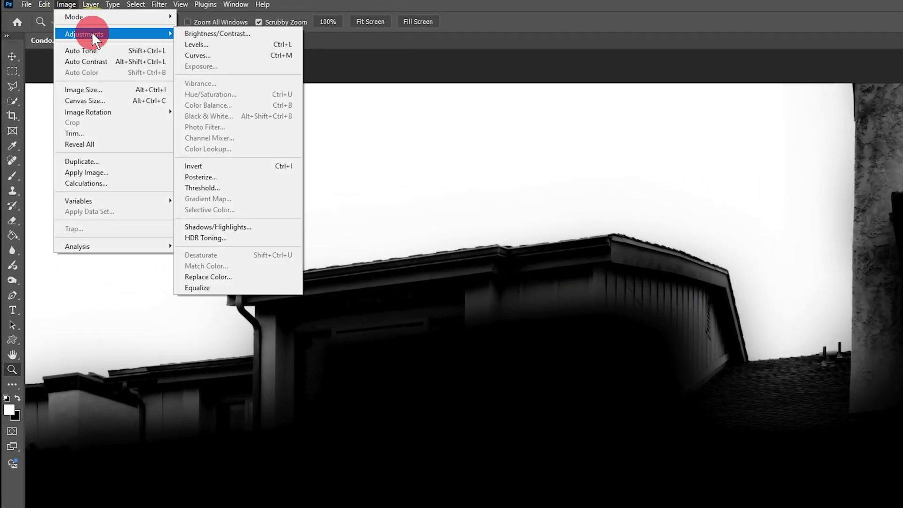
pyautogui.click(187, 45)
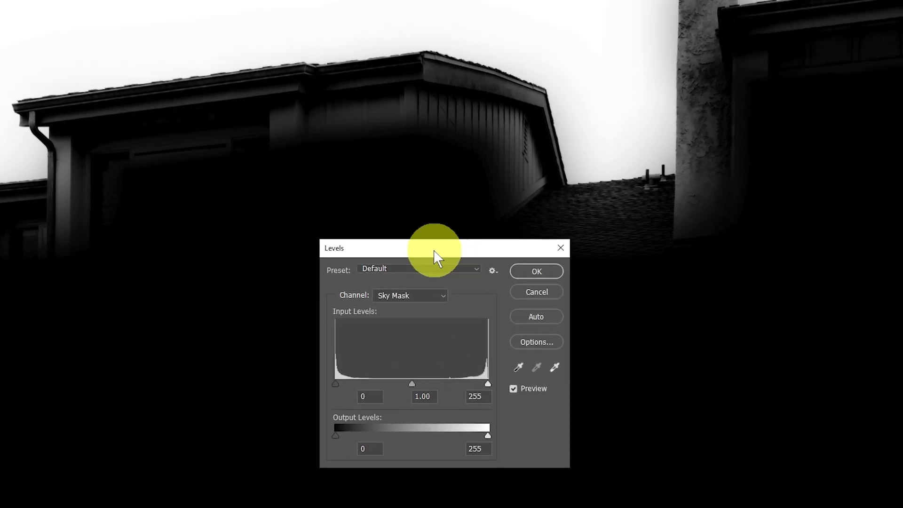
pyautogui.moveTo(458, 274); pyautogui.dragTo(687, 236)
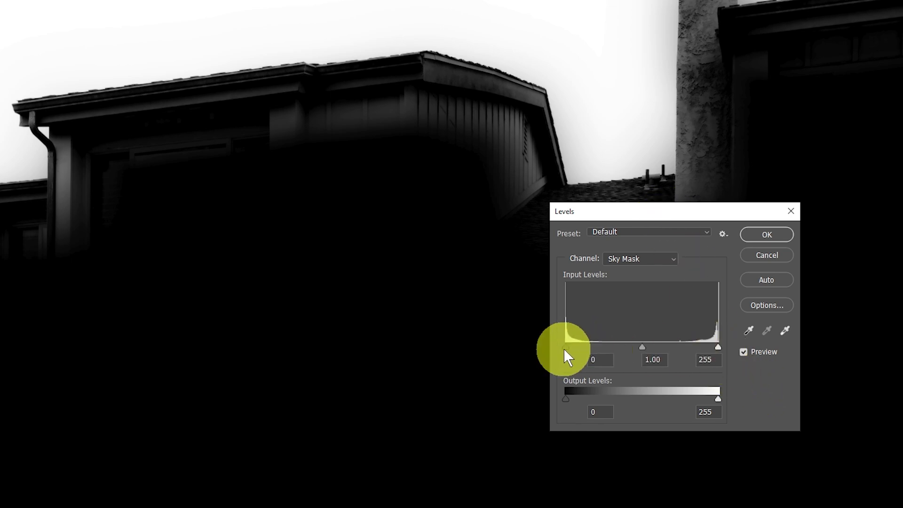
pyautogui.moveTo(660, 216); pyautogui.dragTo(542, 236)
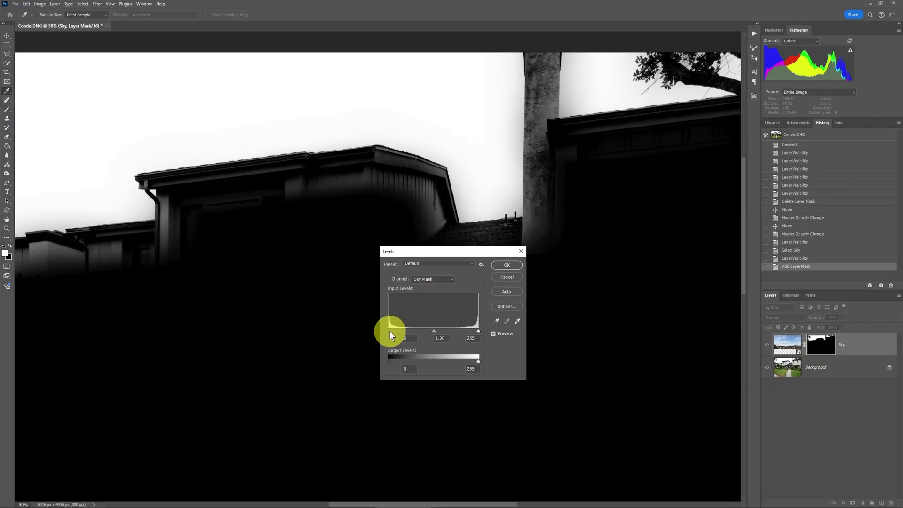
pyautogui.moveTo(388, 330)
pyautogui.mouseDown()
pyautogui.moveTo(427, 331)
pyautogui.moveTo(379, 330)
pyautogui.mouseUp()
pyautogui.moveTo(377, 330); pyautogui.dragTo(418, 334)
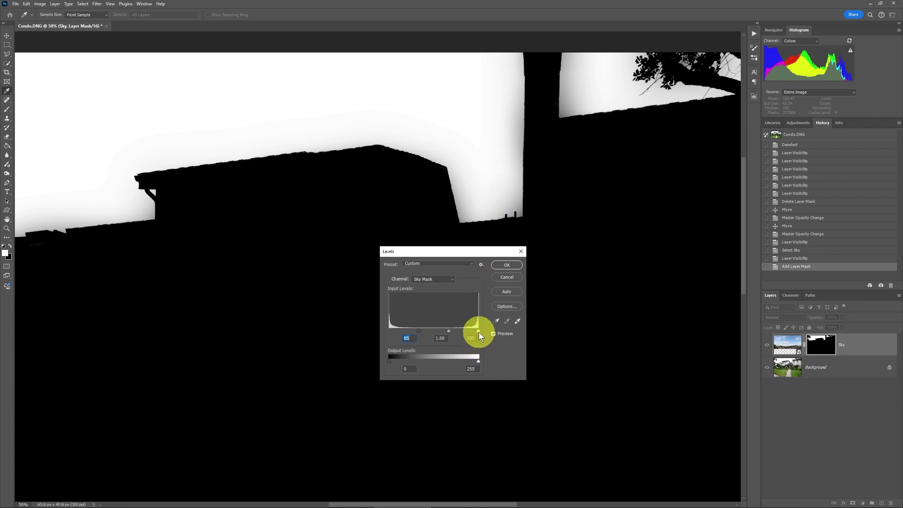
pyautogui.moveTo(478, 332); pyautogui.dragTo(455, 333)
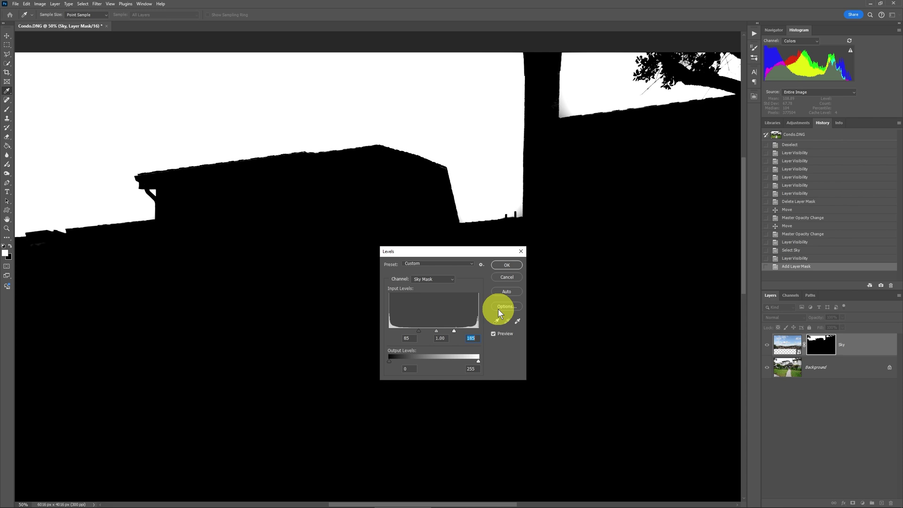
pyautogui.click(505, 265)
pyautogui.press('z')
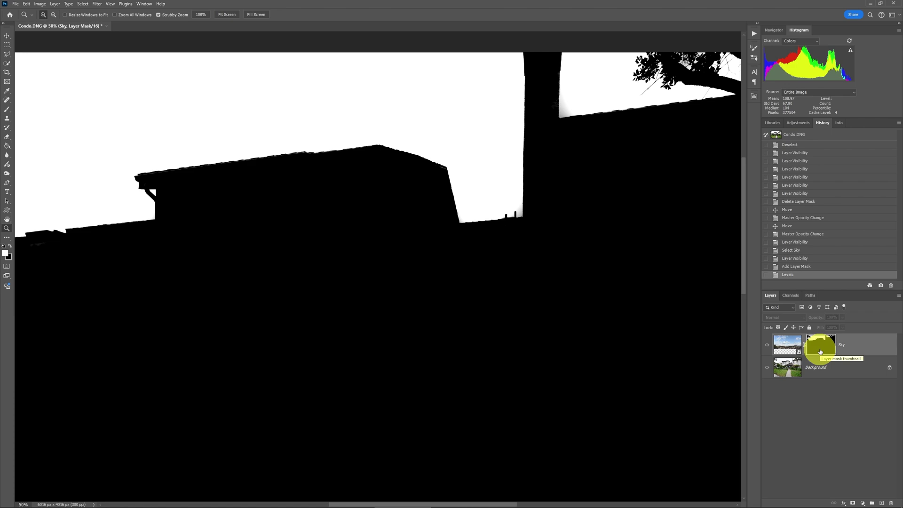
# - Return to the colour composite and toggle History between Add Layer Mask and Levels, ending on Levels
pyautogui.keyDown('alt'); pyautogui.click(820, 351); pyautogui.keyUp('alt')
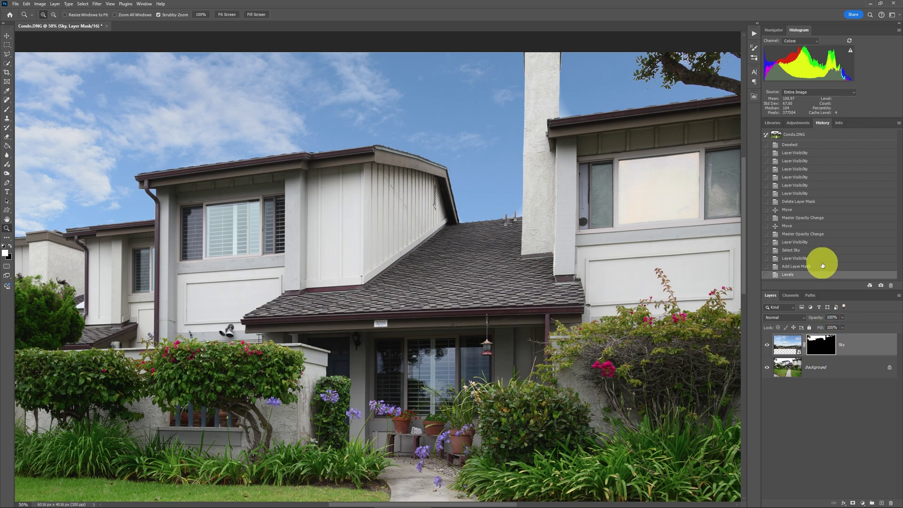
pyautogui.click(800, 267)
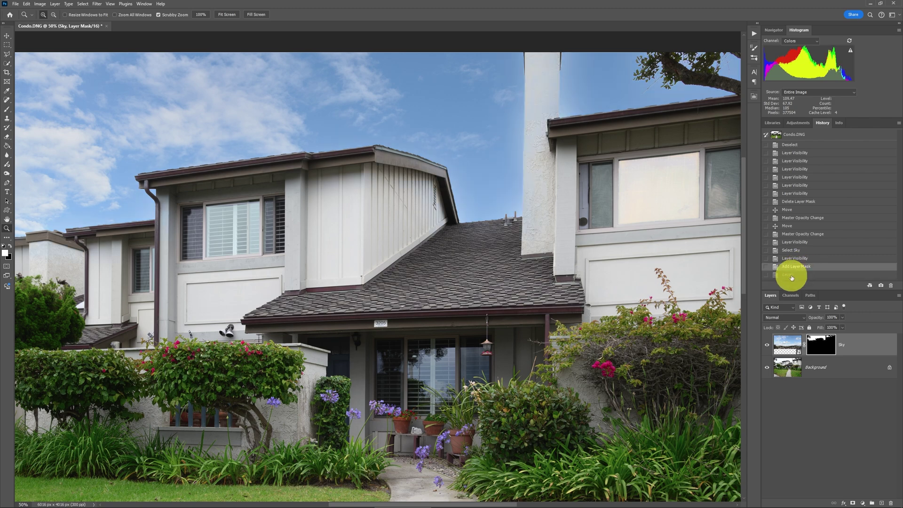
pyautogui.click(792, 276)
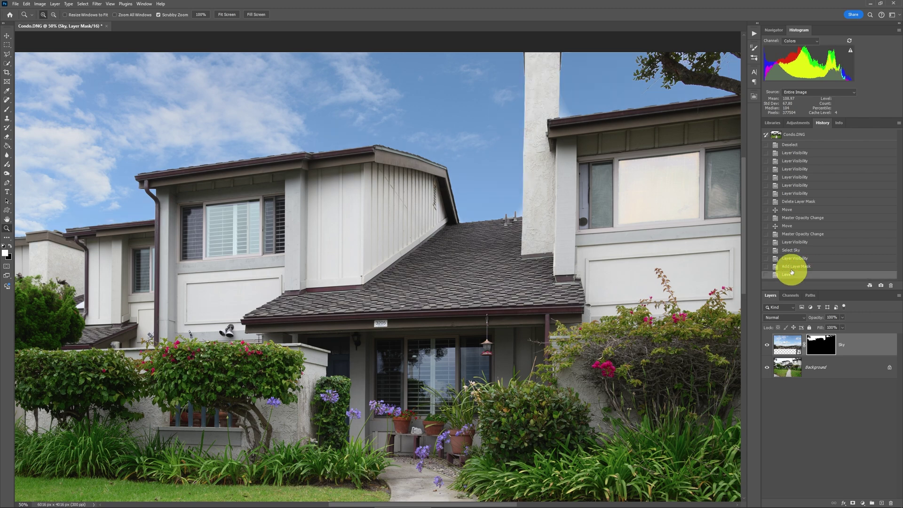
pyautogui.click(792, 267)
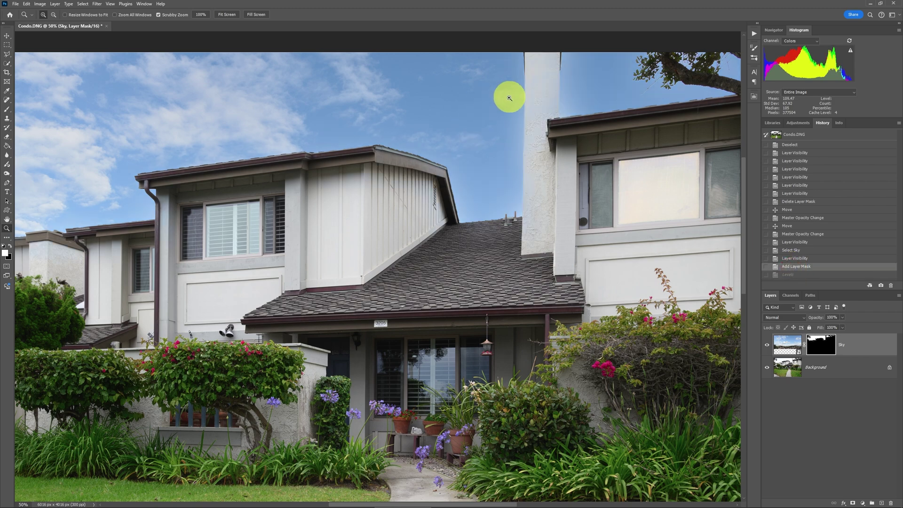
pyautogui.click(791, 275)
pyautogui.hotkey('ctrl', '0')
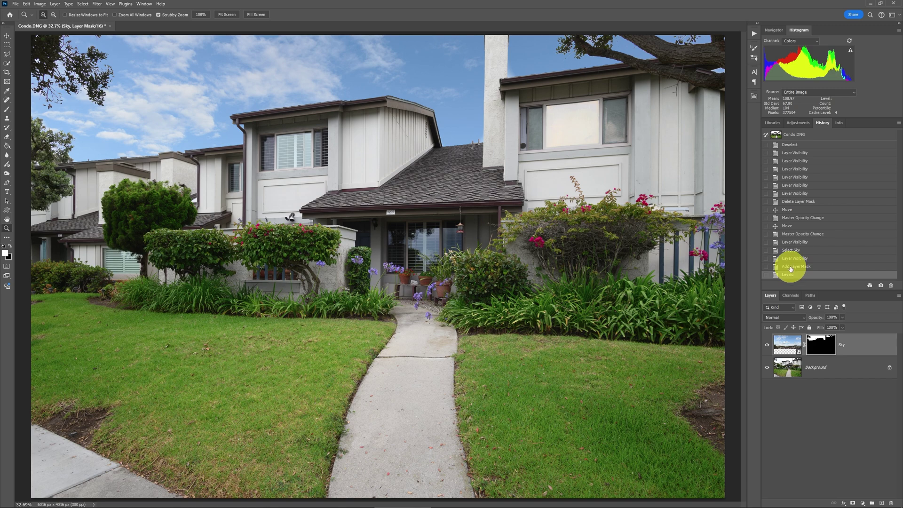
pyautogui.click(791, 266)
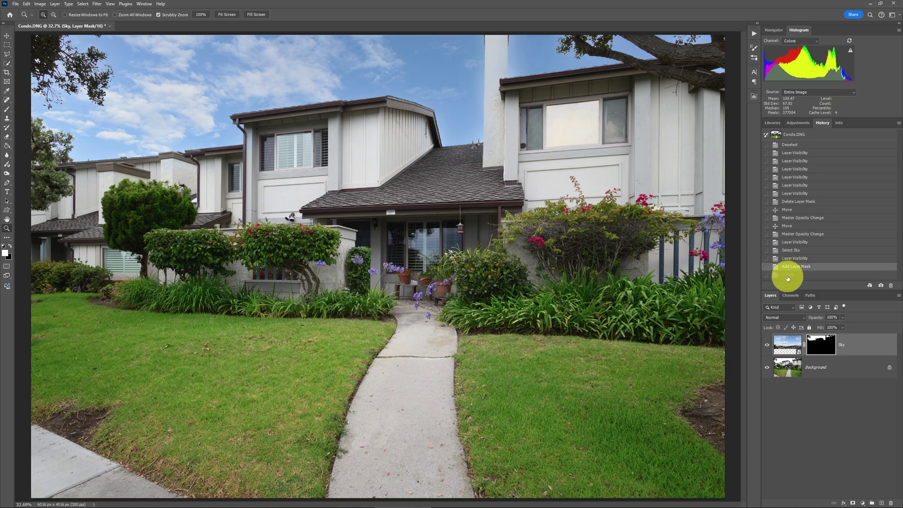
pyautogui.click(788, 278)
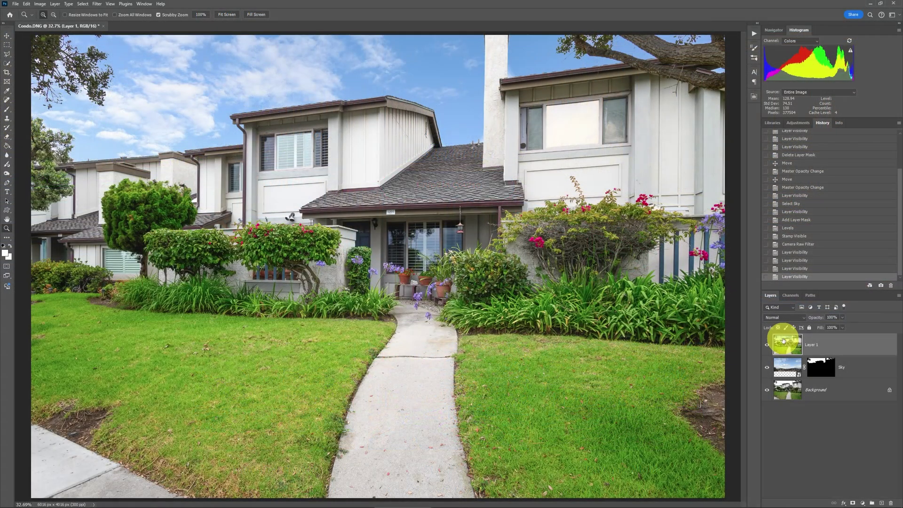
# - Select the Sky layer's mask thumbnail for editing
pyautogui.click(822, 371)
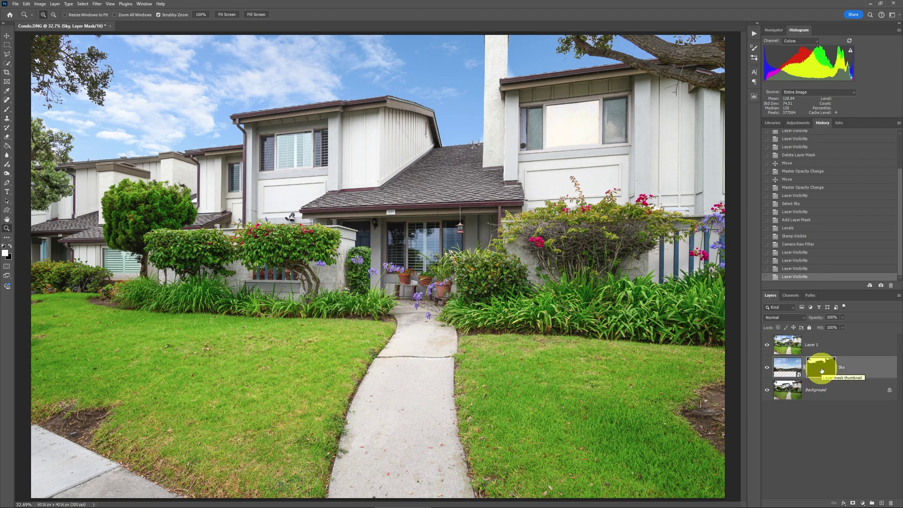